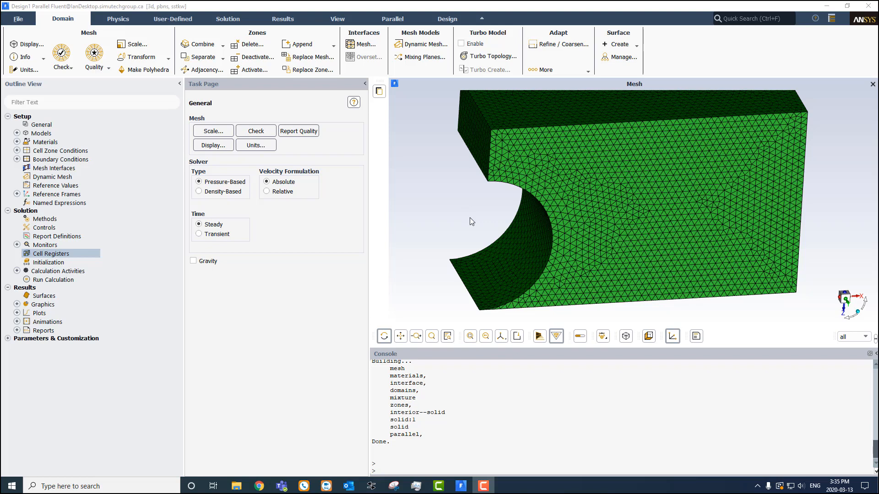
# Examine the mesh around the curved cylinder wall, looking closely at the sharp corner where it meets the lower edge.
pyautogui.moveTo(479, 220); pyautogui.dragTo(515, 211, button='middle')
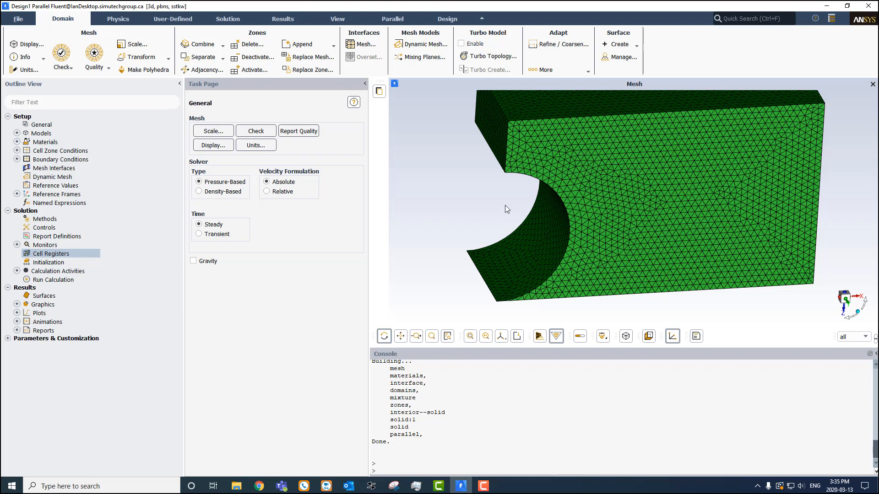
pyautogui.keyDown('ctrl'); pyautogui.moveTo(511, 235); pyautogui.dragTo(528, 193); pyautogui.keyUp('ctrl')
pyautogui.moveTo(528, 193); pyautogui.dragTo(504, 185, button='middle')
pyautogui.scroll(10, 631, 209)
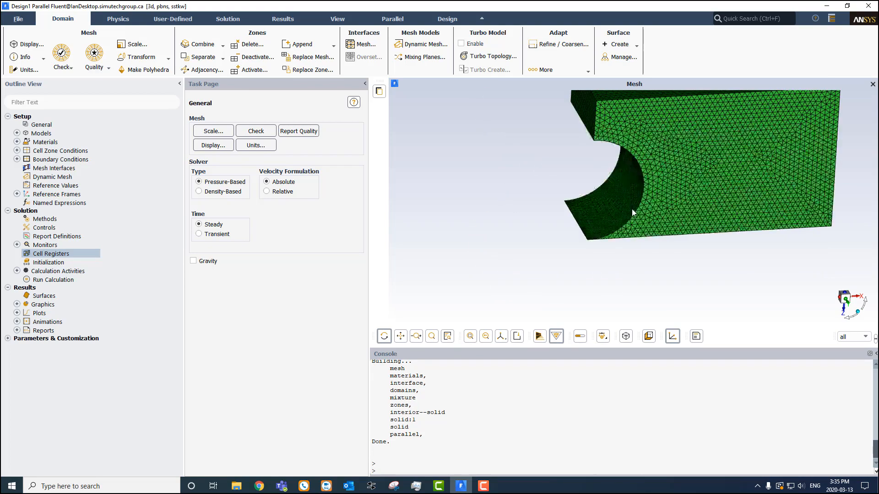
pyautogui.moveTo(613, 224); pyautogui.dragTo(525, 205)
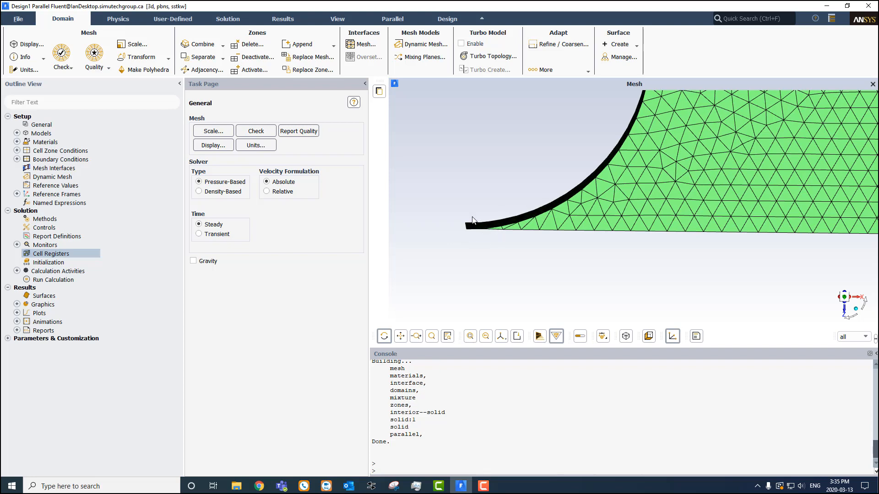
pyautogui.moveTo(475, 229)
pyautogui.mouseDown()
pyautogui.moveTo(500, 238)
pyautogui.moveTo(487, 241)
pyautogui.moveTo(489, 227)
pyautogui.moveTo(484, 237)
pyautogui.mouseUp()
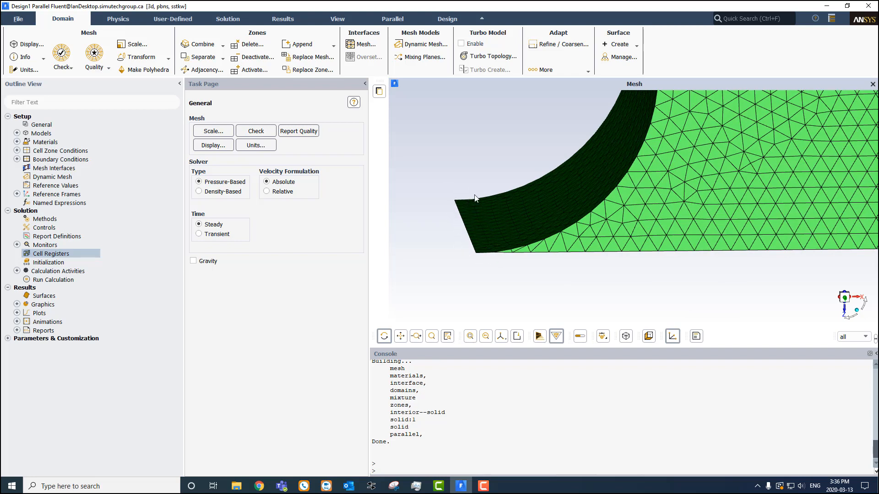
pyautogui.moveTo(487, 240); pyautogui.dragTo(510, 239)
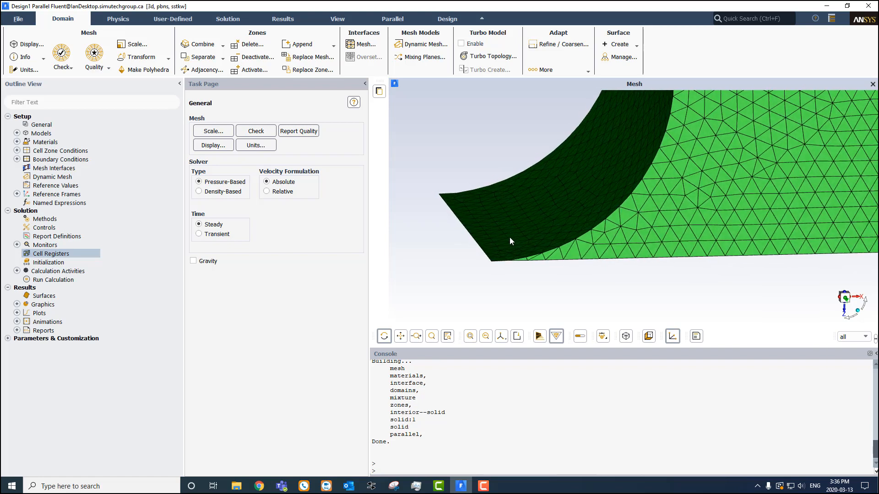
pyautogui.rightClick(49, 257)
pyautogui.moveTo(62, 275)
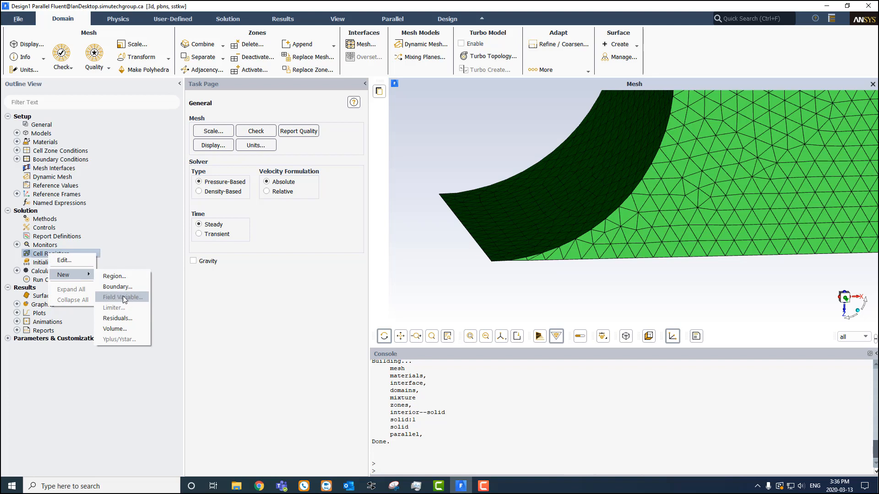
pyautogui.click(41, 264)
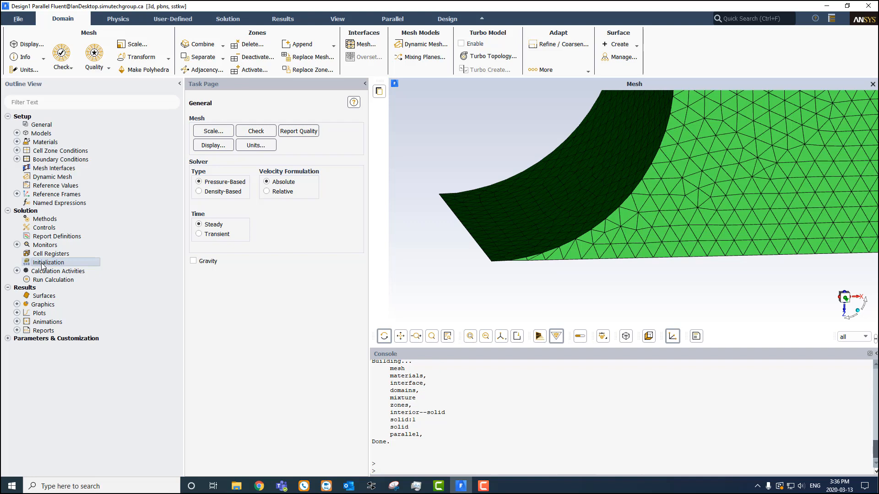
# Initialize the solution with Standard Initialization, keeping the default initial values.
pyautogui.click(44, 265)
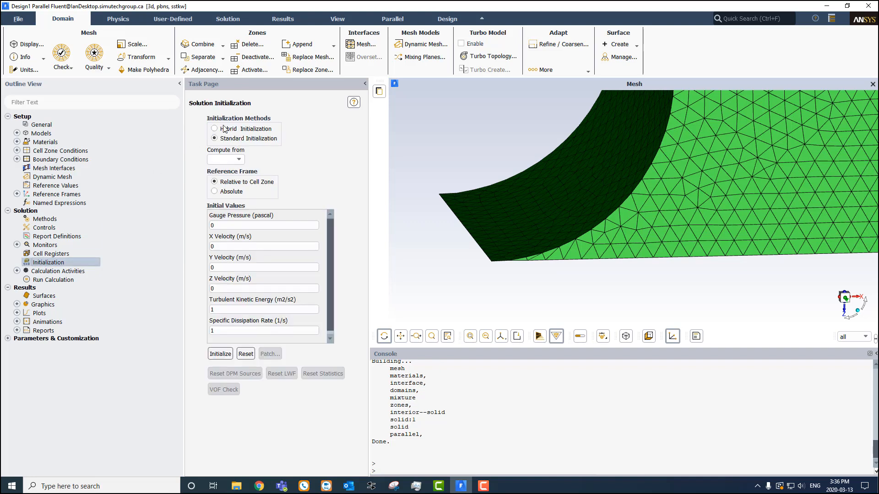
pyautogui.click(216, 354)
# Report the mesh quality and compare it with the mesh at the sharp corner of the curved wall.
pyautogui.click(109, 68)
pyautogui.click(109, 79)
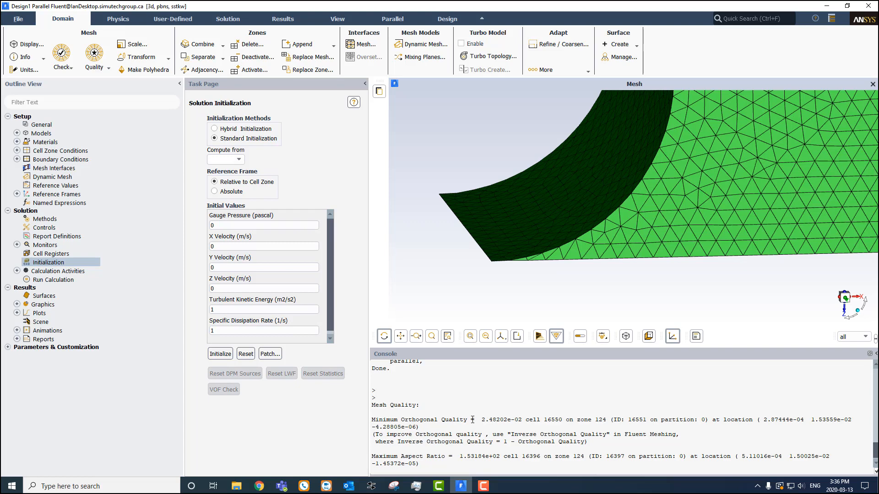
pyautogui.moveTo(529, 269); pyautogui.dragTo(515, 268)
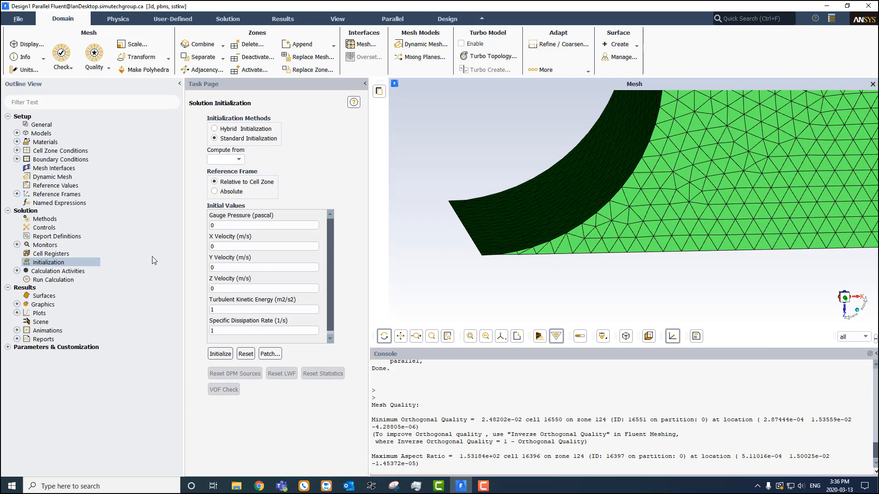
# Start a new field variable cell register and set its type to Cells Less Than.
pyautogui.rightClick(49, 255)
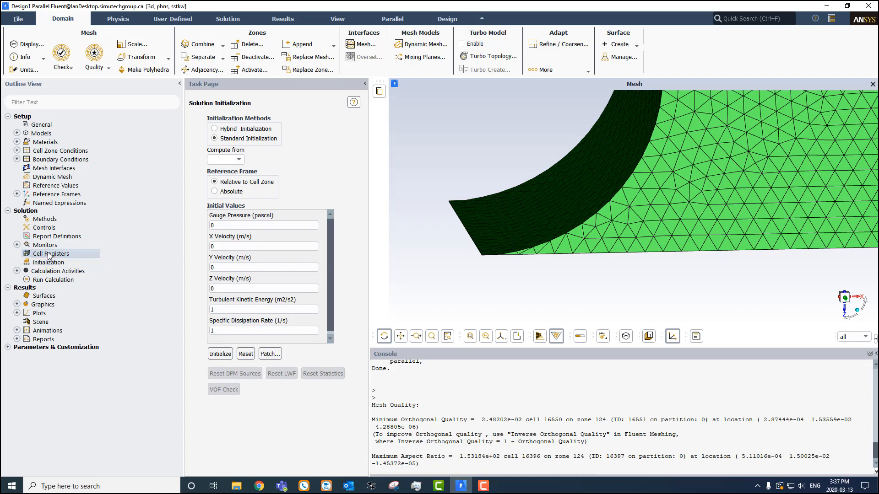
pyautogui.moveTo(68, 274)
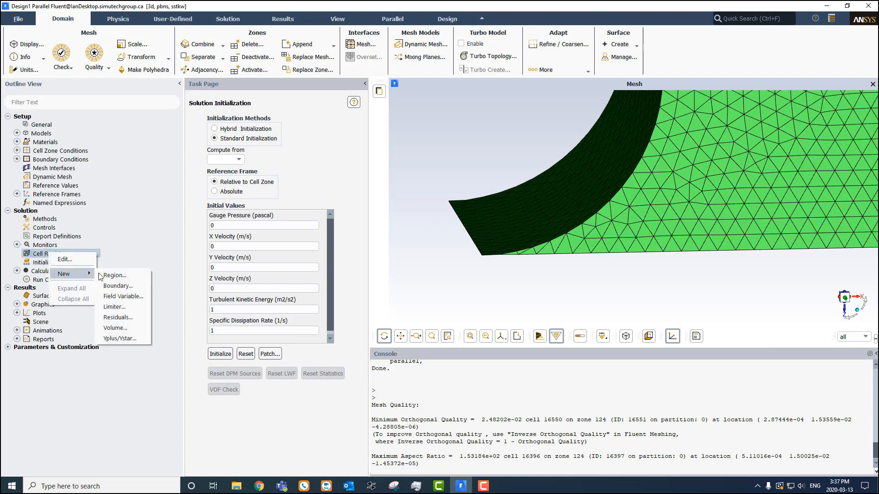
pyautogui.click(111, 298)
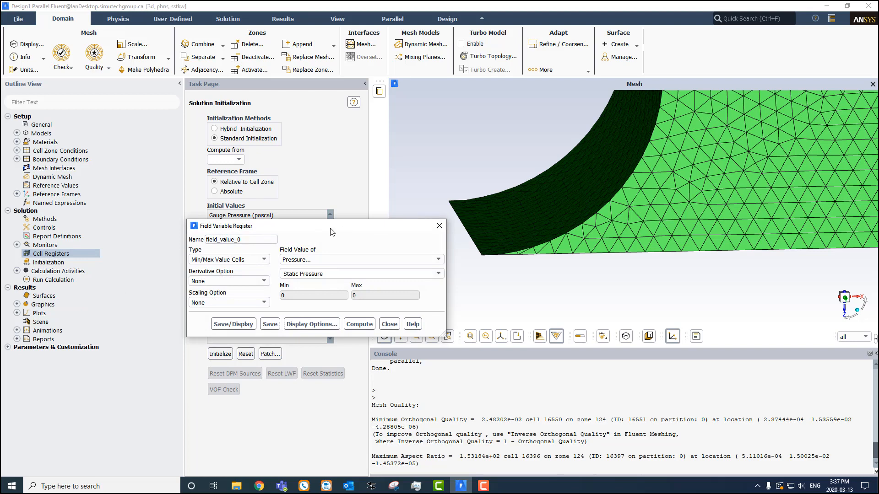
pyautogui.moveTo(330, 227); pyautogui.dragTo(290, 225)
pyautogui.click(197, 259)
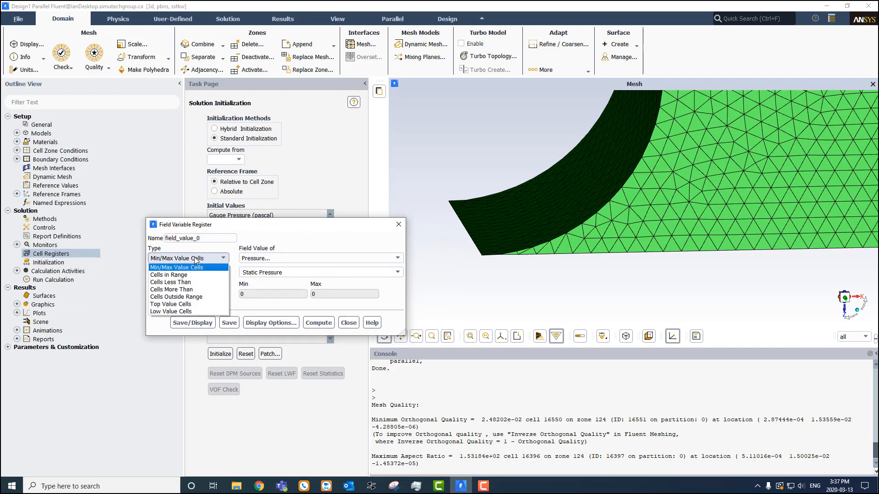
pyautogui.click(170, 282)
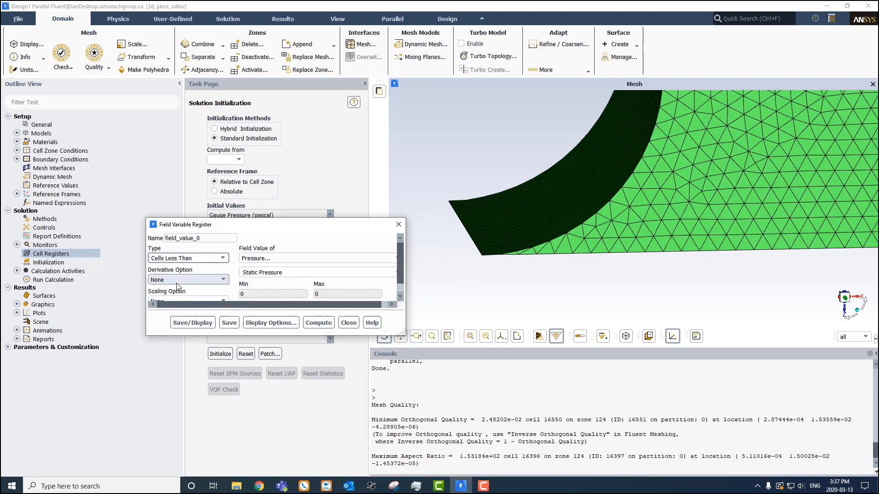
# Base the register on the Mesh field value Orthogonal Quality.
pyautogui.click(298, 259)
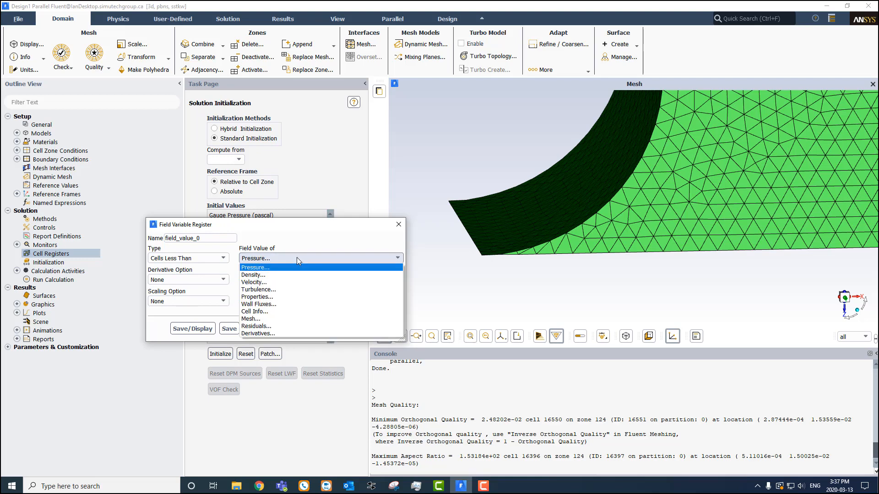
pyautogui.click(257, 319)
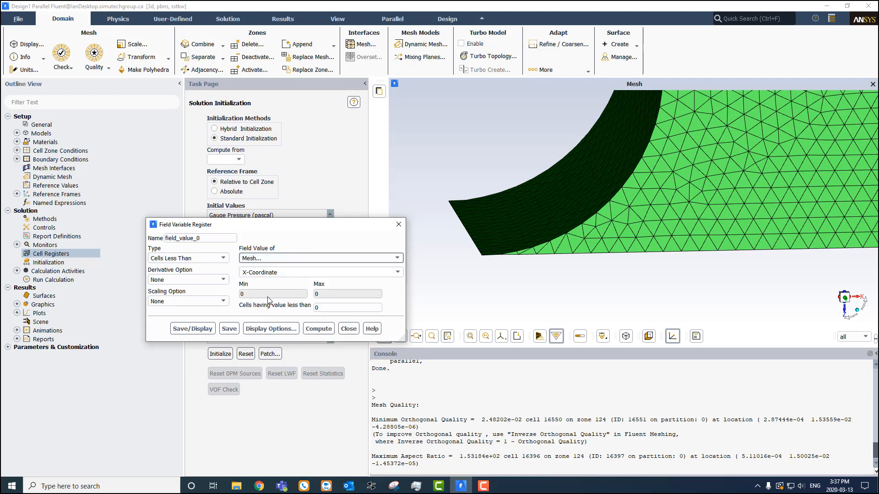
pyautogui.click(398, 272)
pyautogui.scroll(-2, 305, 316)
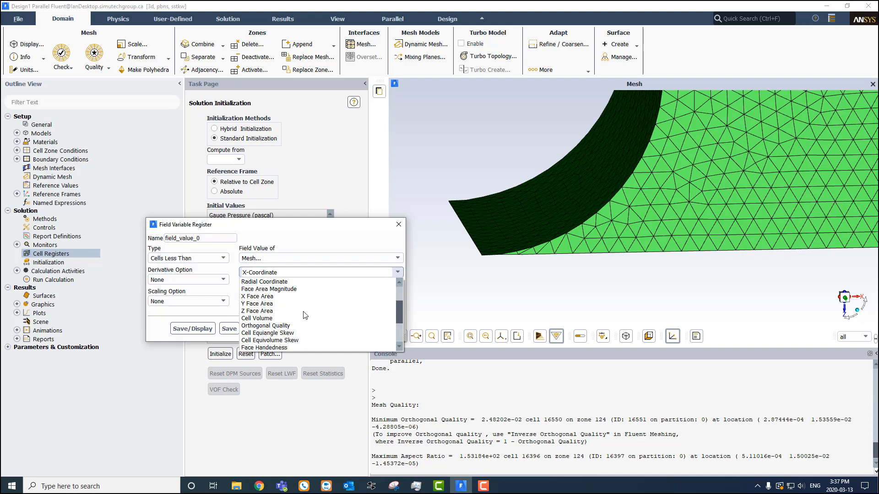
pyautogui.click(282, 326)
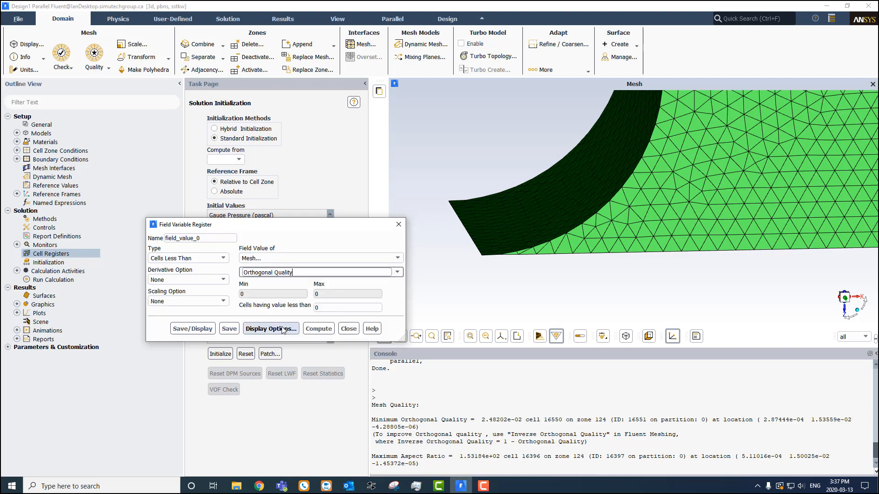
# Mark cells with orthogonal quality less than 0.1, save and display the register, and inspect the marked cells.
pyautogui.click(322, 308)
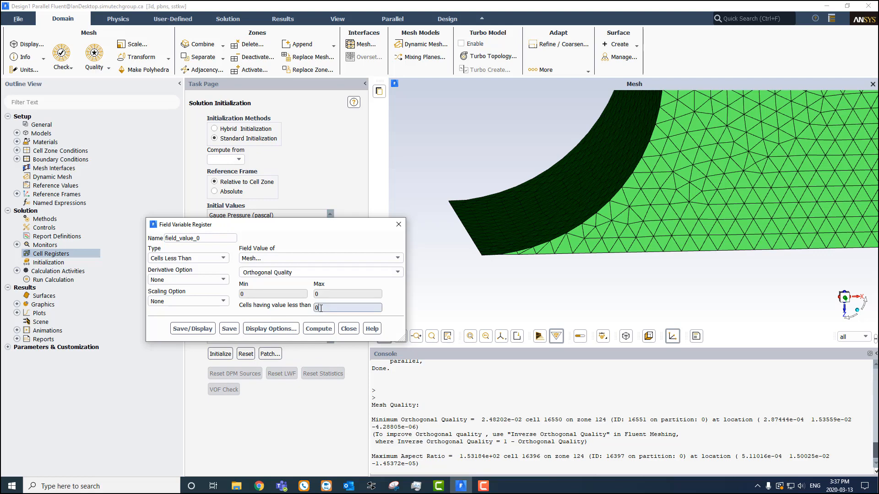
pyautogui.write('.1')
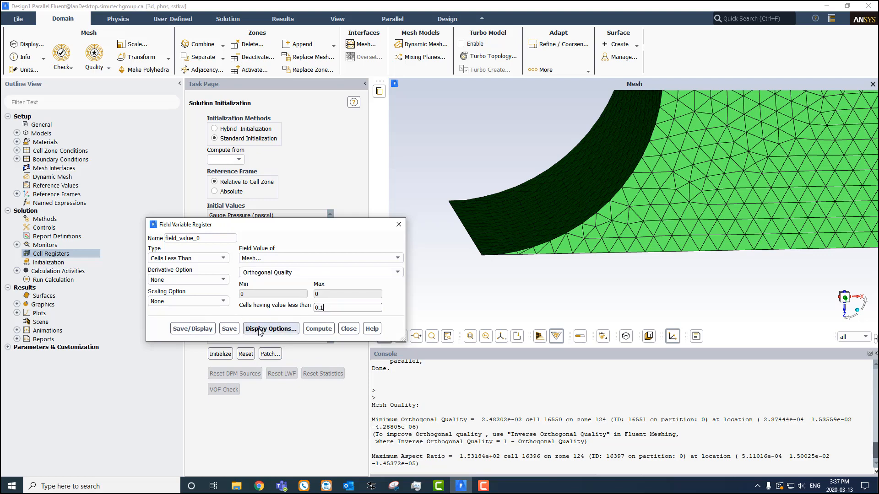
pyautogui.click(188, 329)
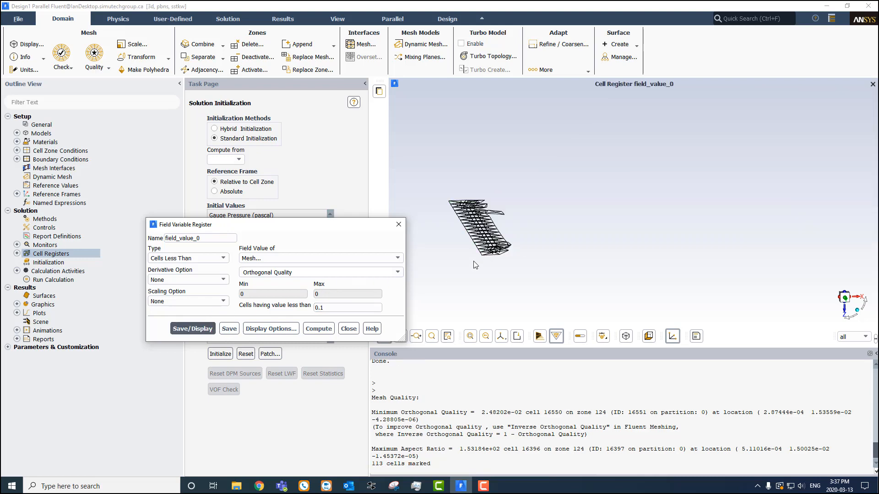
pyautogui.moveTo(458, 254); pyautogui.dragTo(462, 259)
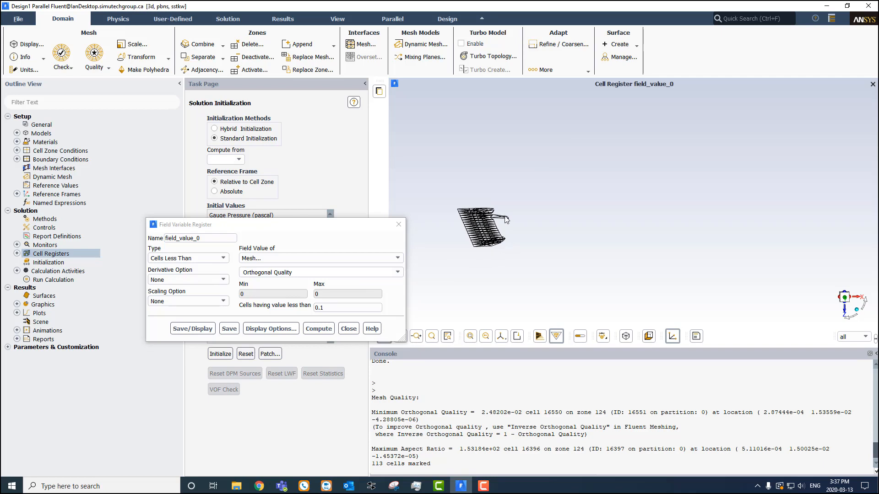
# Set the register's orthogonal quality threshold to 0.08, save and display it, inspect the marked cells, and close the register settings.
pyautogui.moveTo(325, 308); pyautogui.dragTo(321, 311)
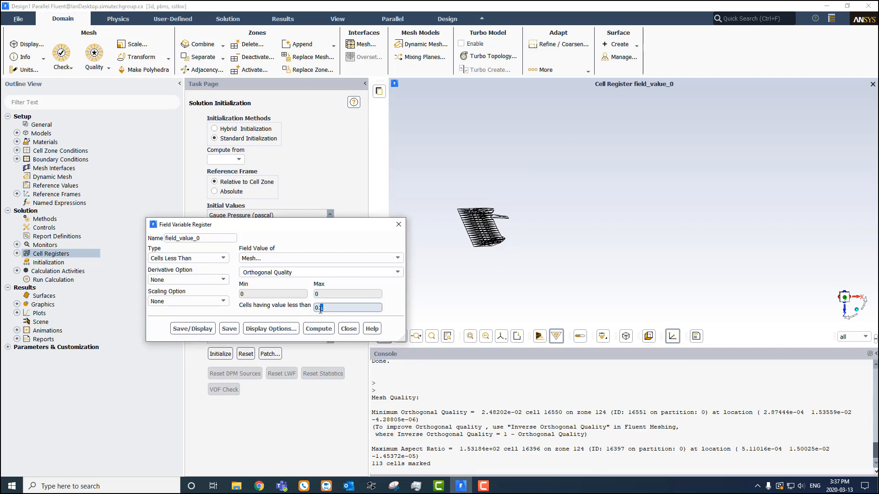
pyautogui.write('08')
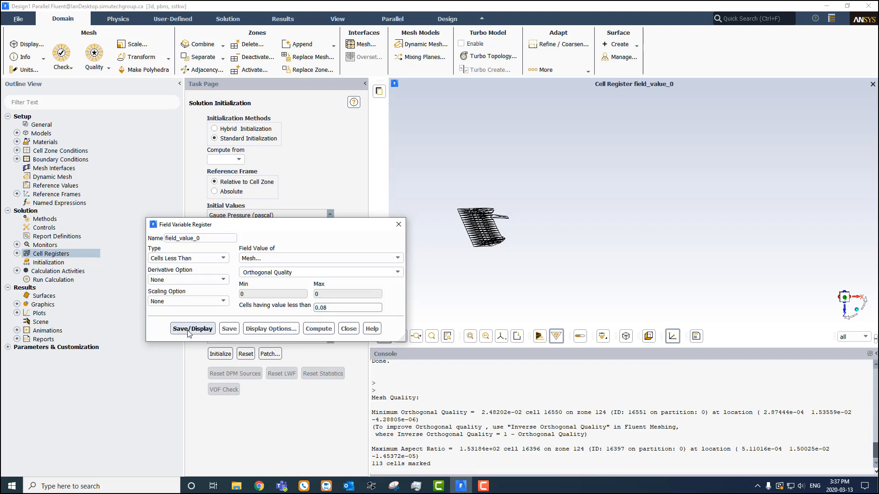
pyautogui.click(190, 329)
pyautogui.moveTo(488, 251)
pyautogui.mouseDown()
pyautogui.moveTo(477, 243)
pyautogui.moveTo(489, 250)
pyautogui.mouseUp()
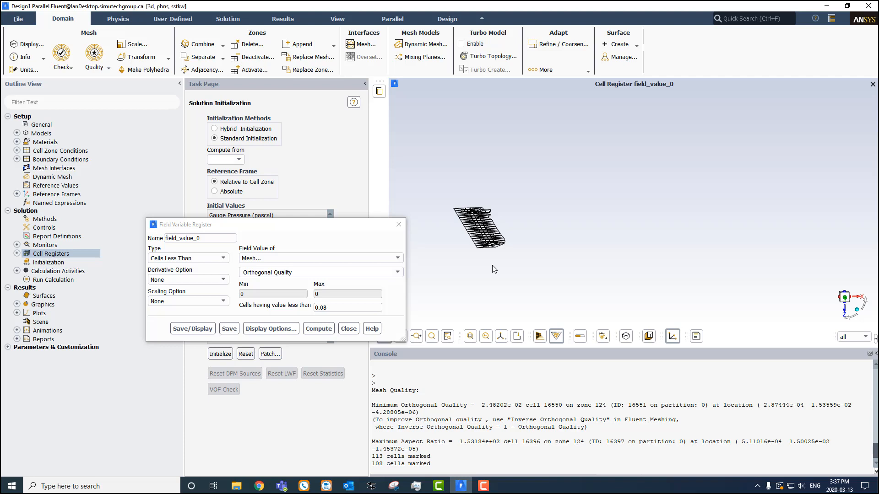
pyautogui.moveTo(490, 239)
pyautogui.mouseDown()
pyautogui.moveTo(474, 250)
pyautogui.moveTo(501, 252)
pyautogui.mouseUp()
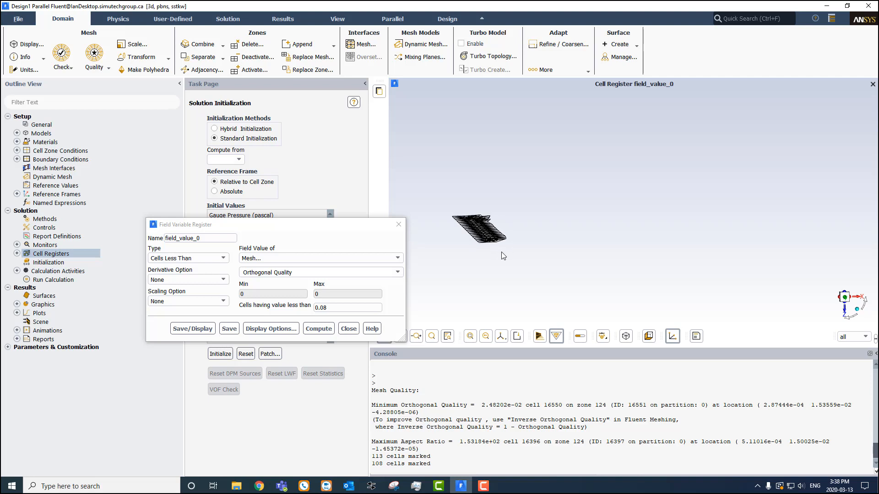
pyautogui.click(348, 329)
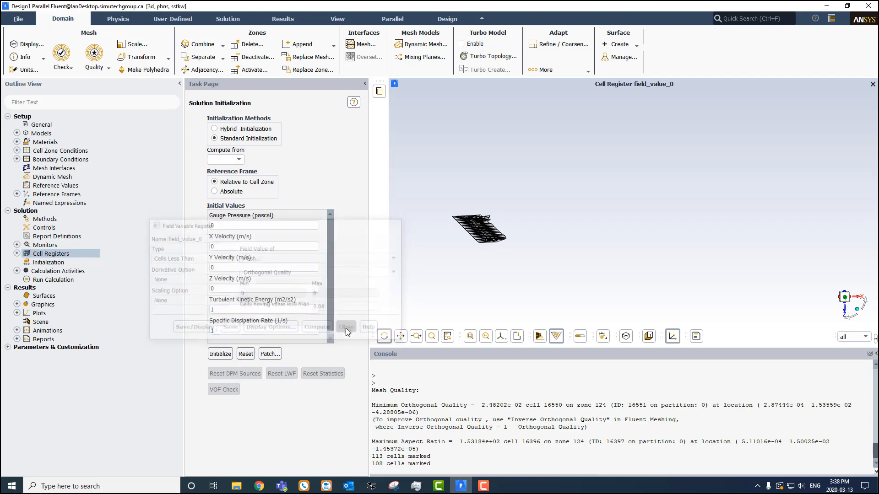
# Locate the saved field_value_0 register under Cell Registers and check which cell zones are available to deactivate.
pyautogui.click(16, 254)
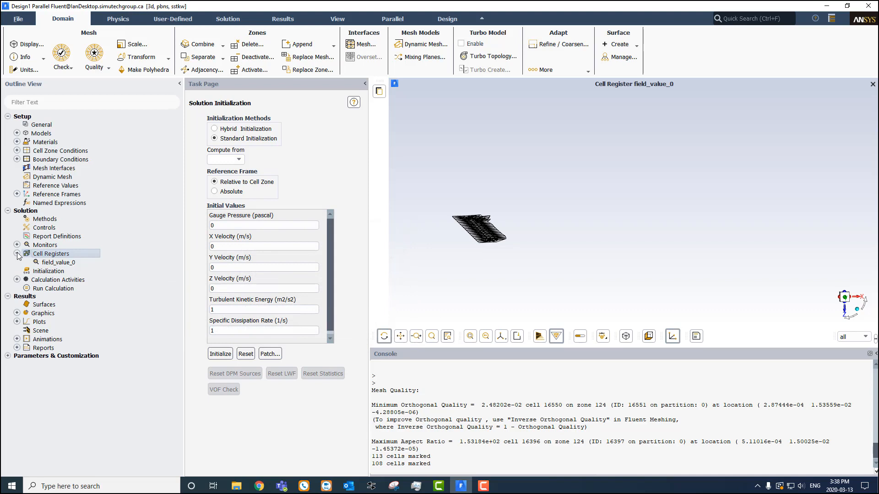
pyautogui.click(56, 263)
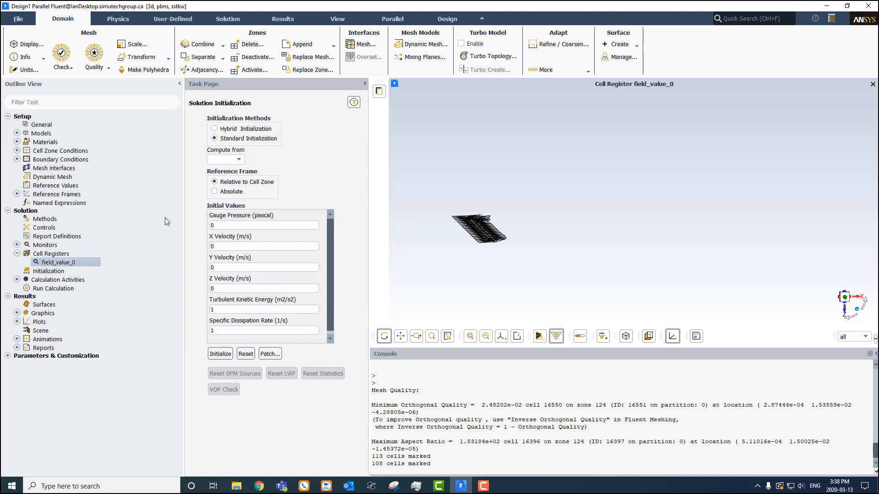
pyautogui.click(253, 57)
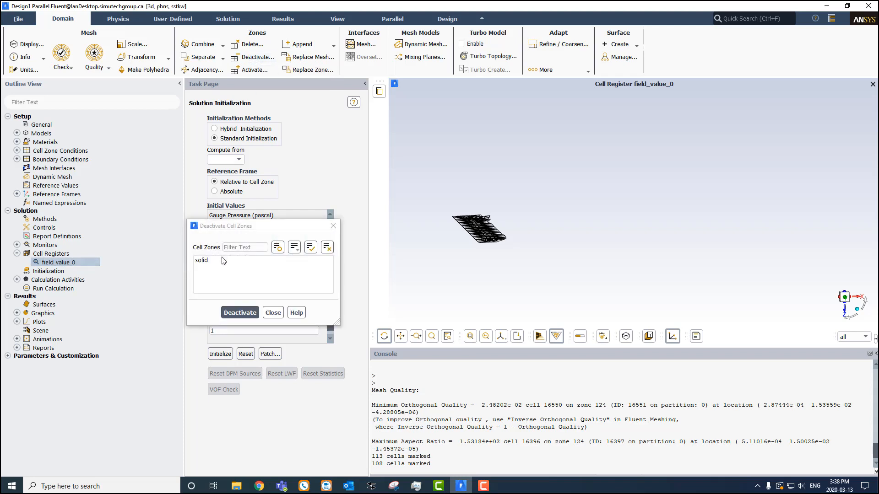
pyautogui.click(272, 312)
# Separate the solid cell zone by mark, using the field_value_0 register.
pyautogui.click(208, 58)
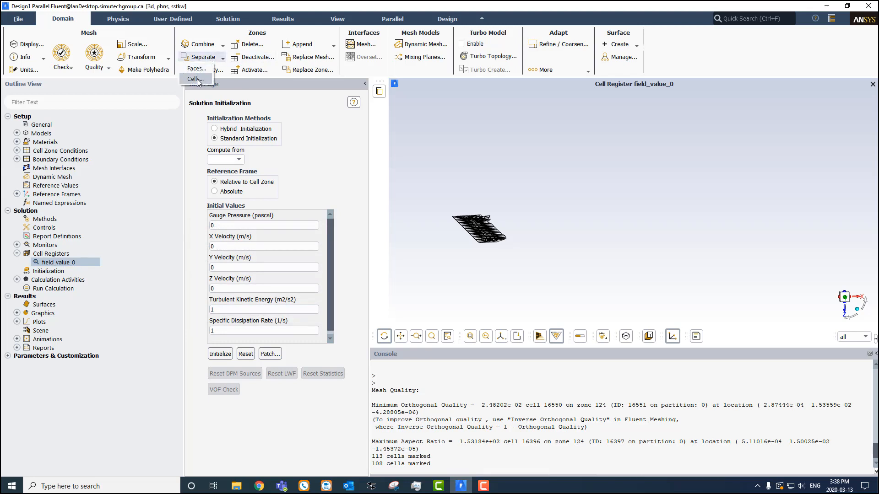
pyautogui.click(197, 79)
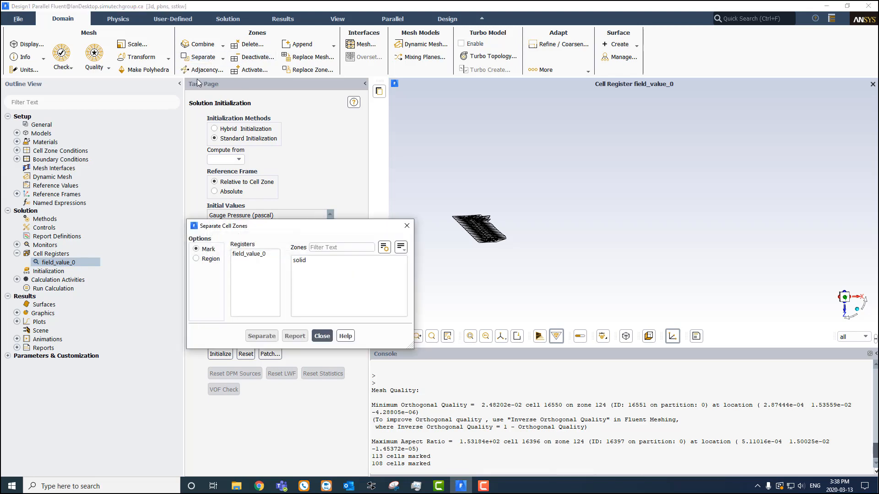
pyautogui.click(302, 260)
pyautogui.click(244, 255)
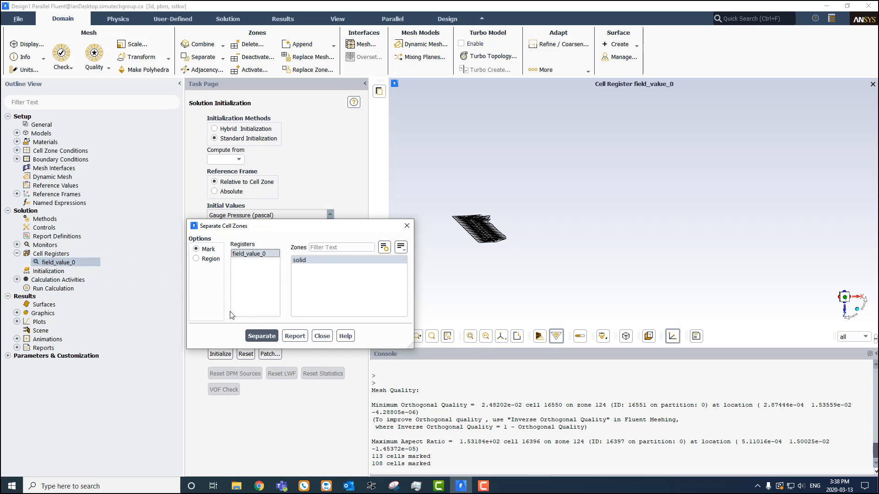
pyautogui.click(261, 335)
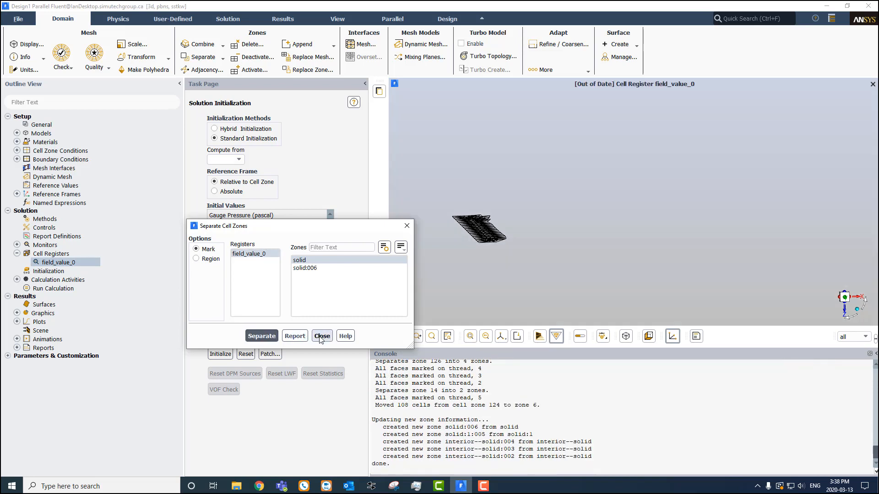
# Close the cell zone separation settings and show the fluid zones under Cell Zone Conditions to check the separated zone.
pyautogui.click(305, 270)
pyautogui.click(322, 335)
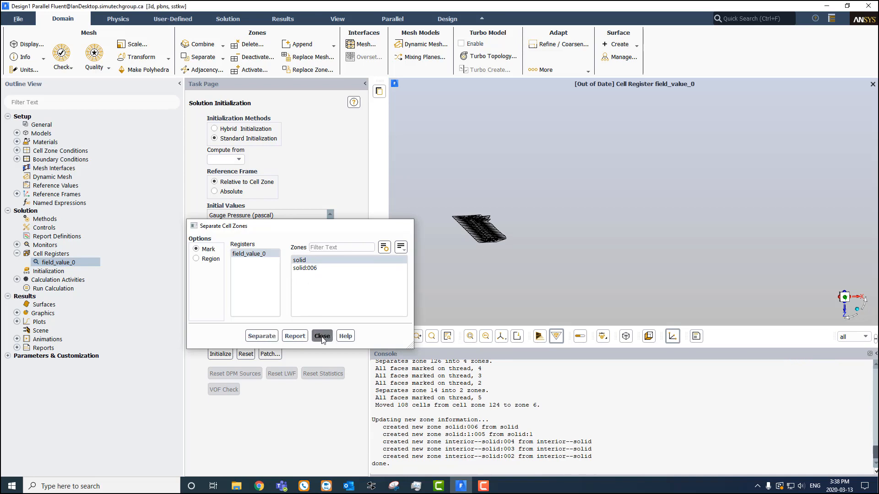
pyautogui.click(17, 151)
pyautogui.click(26, 159)
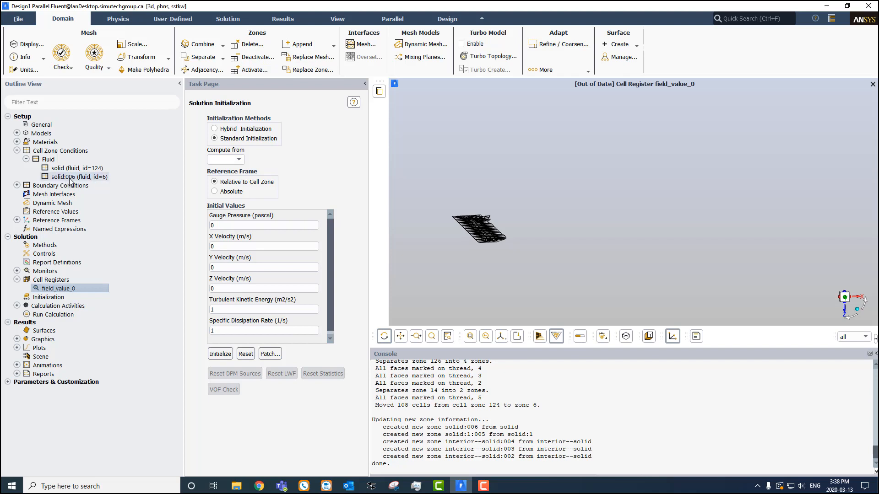
# Select the solid:006 cell zone for deactivation and inspect the marked cells from several angles.
pyautogui.click(252, 59)
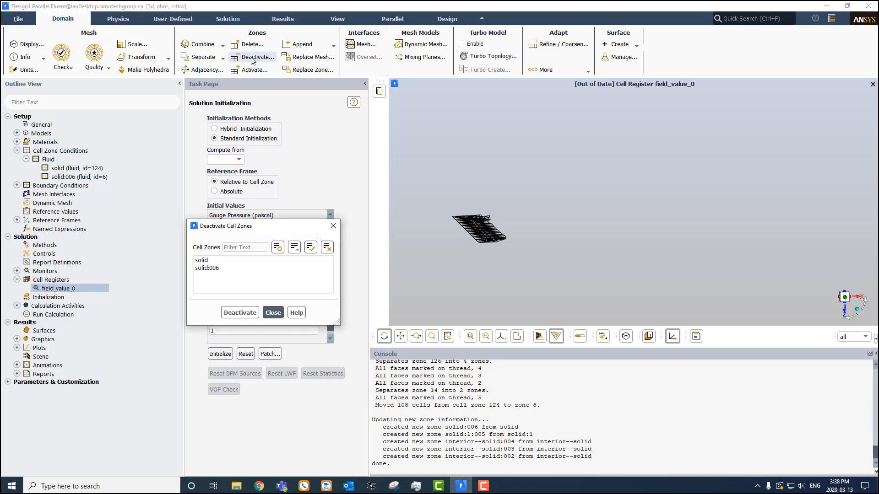
pyautogui.click(218, 269)
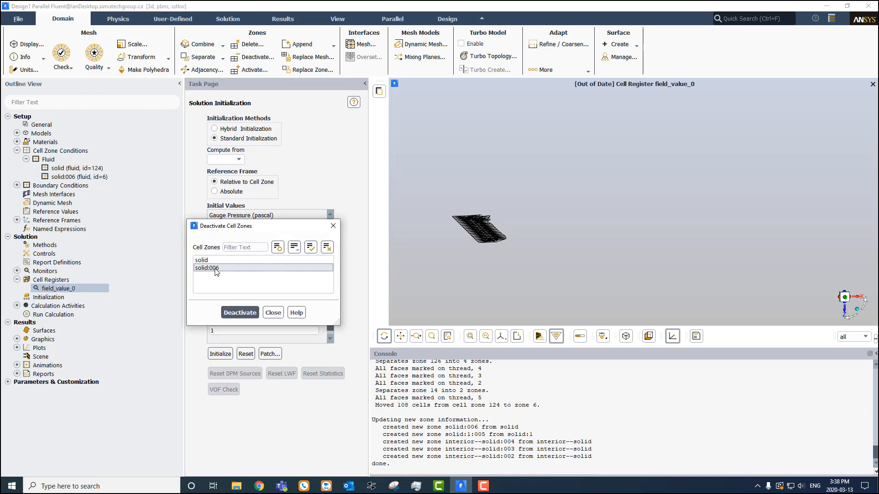
pyautogui.click(323, 271)
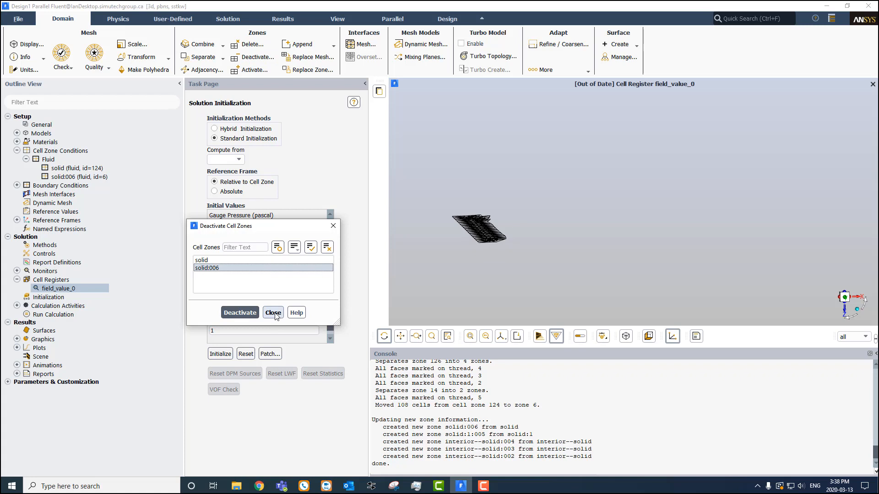
pyautogui.moveTo(512, 246); pyautogui.dragTo(475, 226)
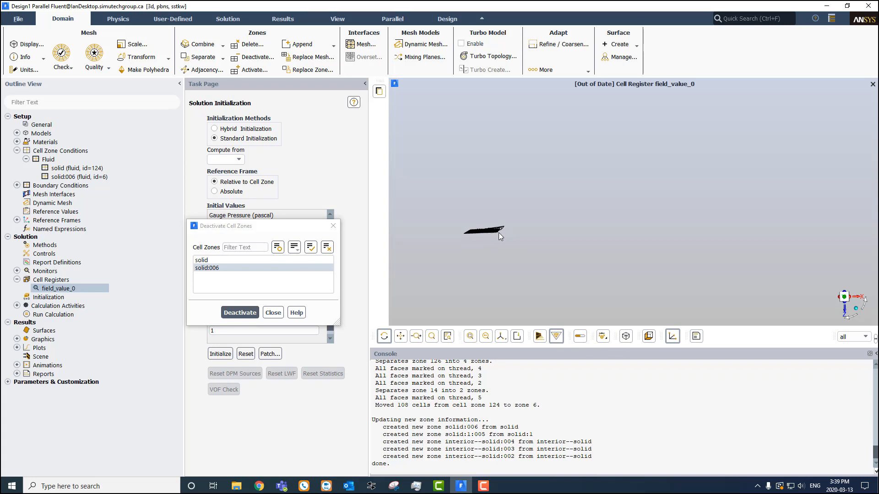
pyautogui.moveTo(500, 236); pyautogui.dragTo(522, 224)
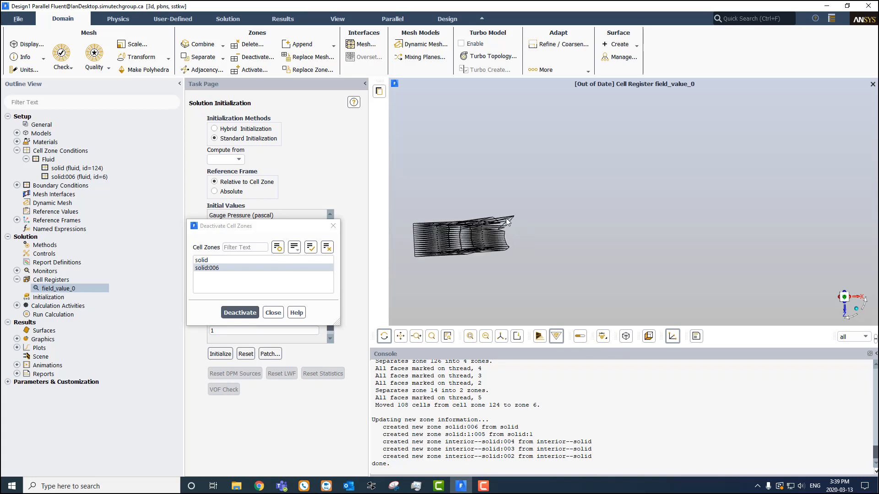